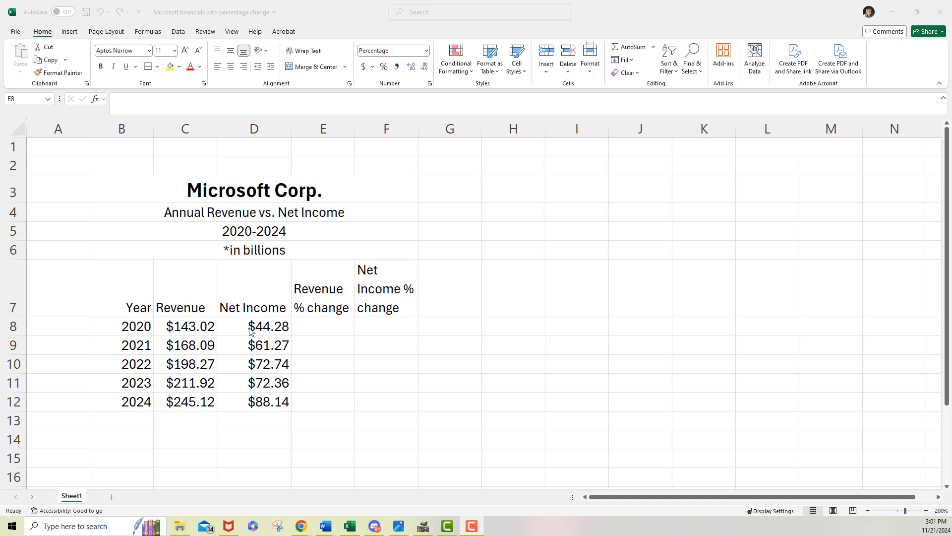
Step: Begin the 2020 revenue change formula in E8 with the bracketed difference =(C9-C8)
{"action": "left_click", "coordinate": [332, 324]}
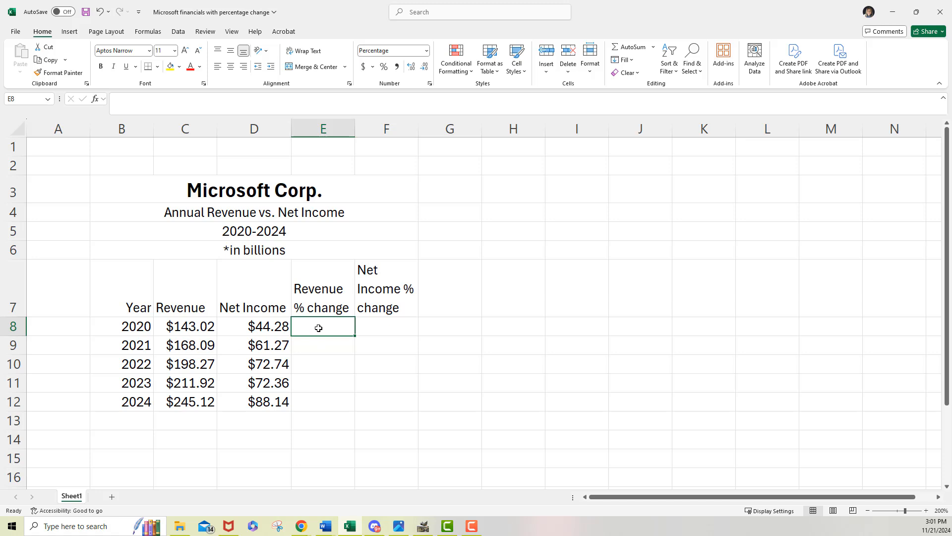
{"action": "type", "text": "="}
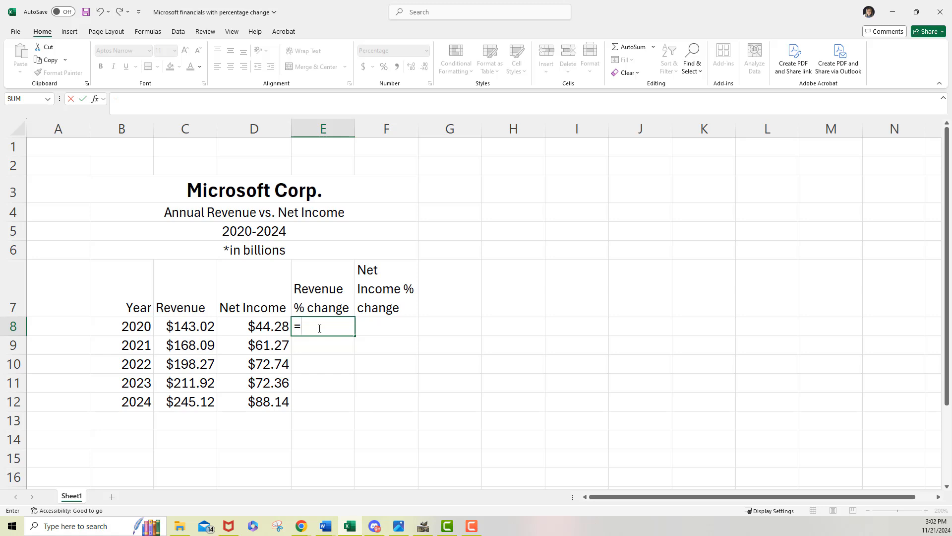
{"action": "left_click", "coordinate": [179, 345]}
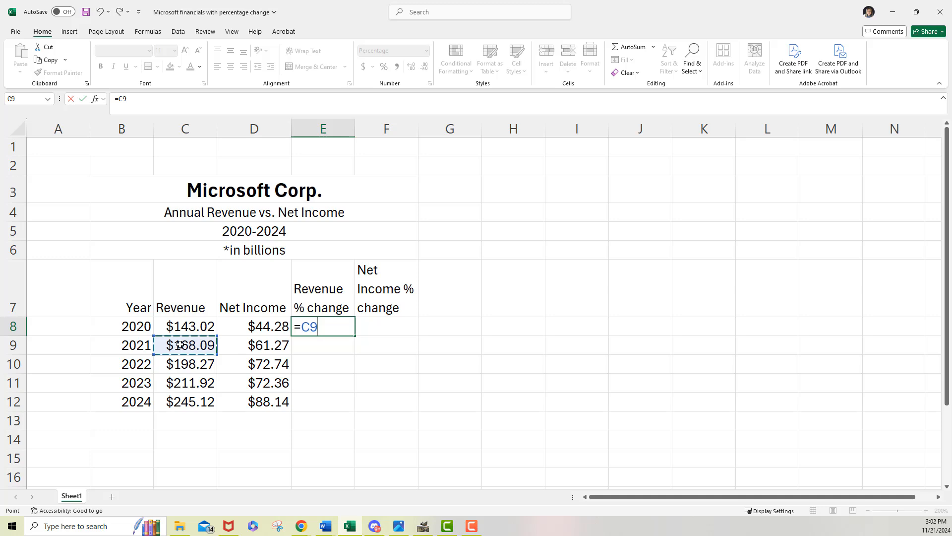
{"action": "type", "text": "-"}
{"action": "left_click", "coordinate": [191, 326]}
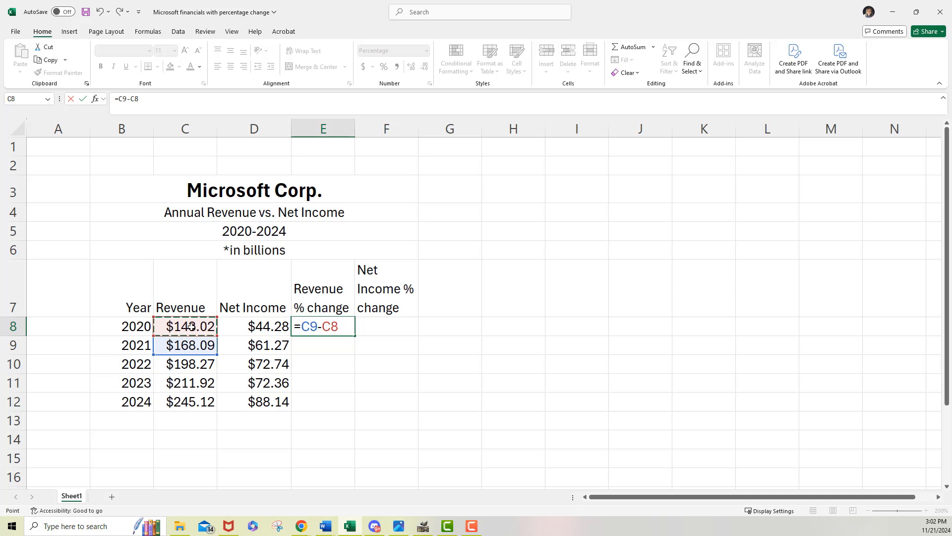
{"action": "type", "text": ")"}
{"action": "left_click", "coordinate": [302, 327]}
{"action": "type", "text": "("}
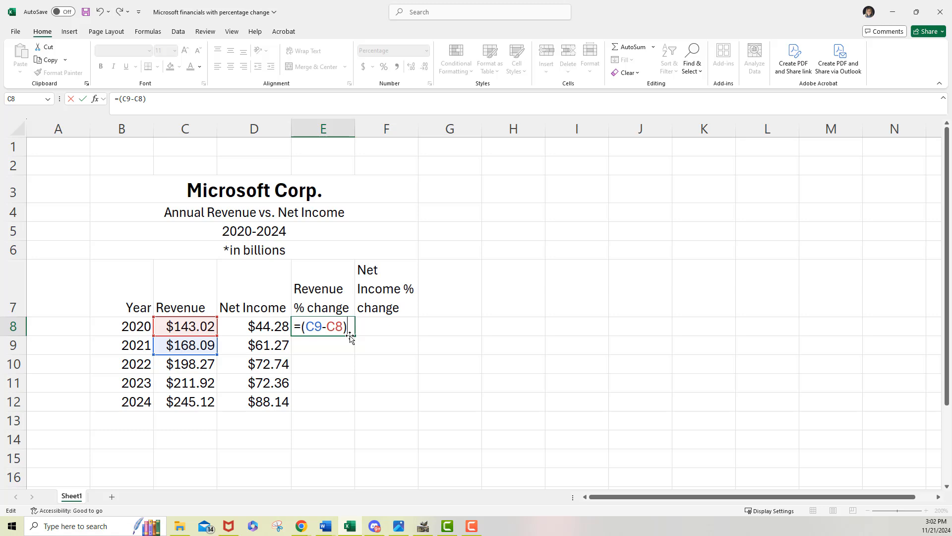
Step: Complete the E8 formula by dividing by the average of the two revenues, giving =(C9-C8)/((C9+C8)/2), and commit it
{"action": "type", "text": "/"}
{"action": "type", "text": "("}
{"action": "type", "text": "c9+"}
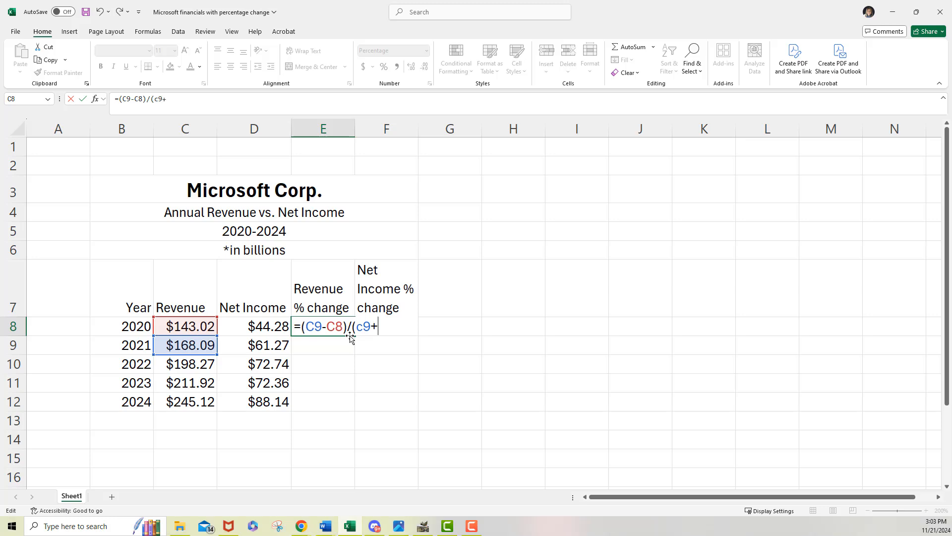
{"action": "type", "text": "c8"}
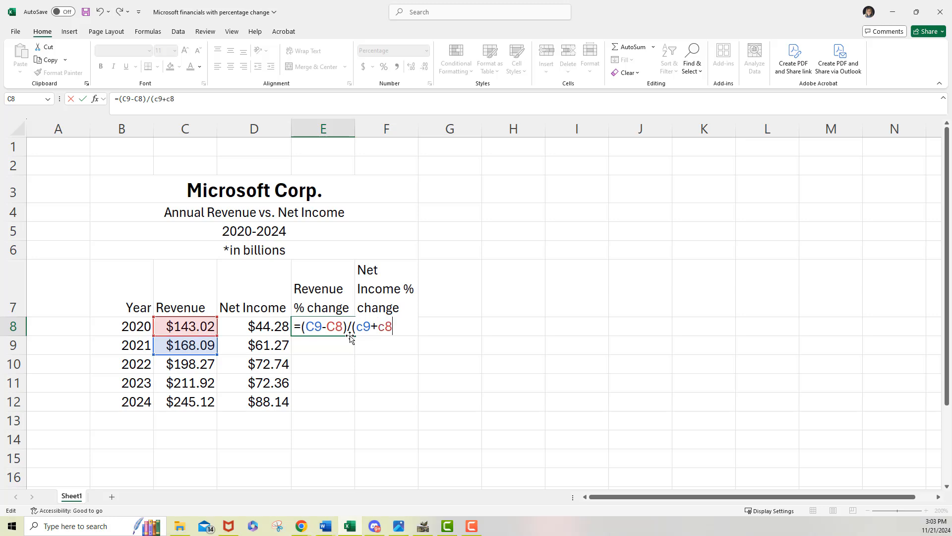
{"action": "type", "text": ")"}
{"action": "type", "text": "/2"}
{"action": "type", "text": ")"}
{"action": "left_click", "coordinate": [353, 328]}
{"action": "type", "text": "(("}
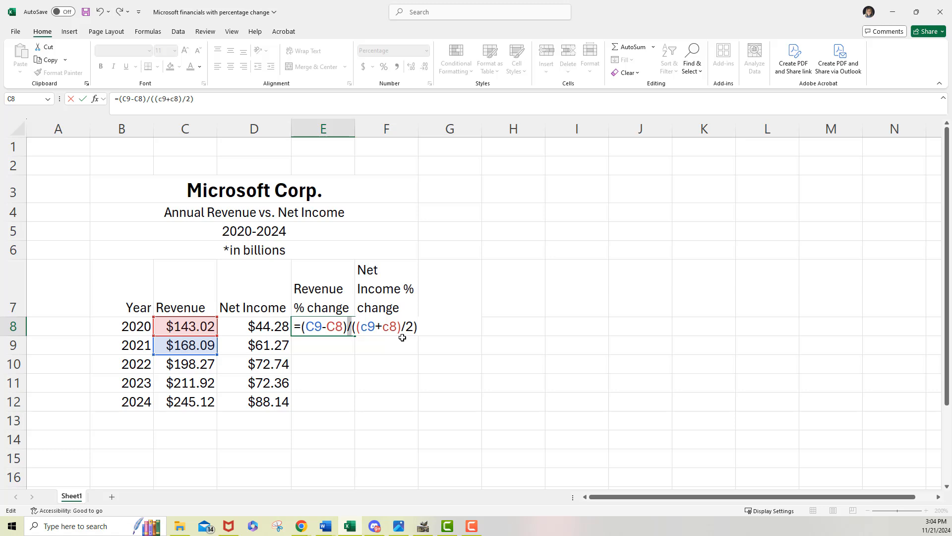
{"action": "key", "text": "Return"}
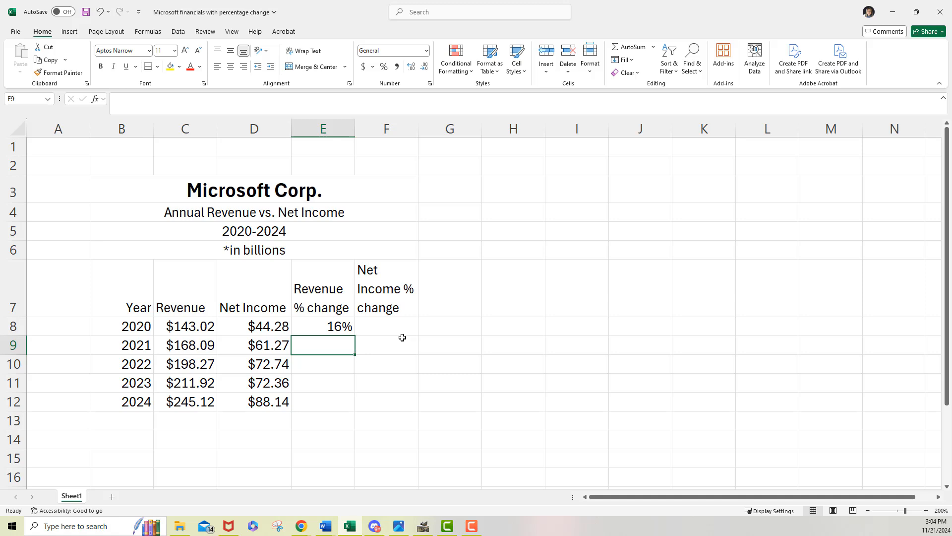
Step: Format the revenue change in E8 as a percentage with one decimal place
{"action": "left_click", "coordinate": [329, 326]}
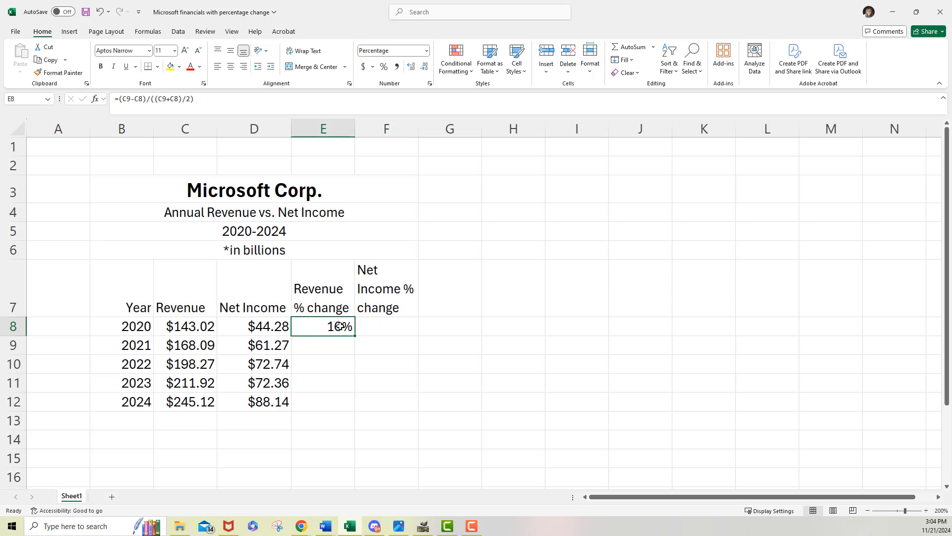
{"action": "left_click", "coordinate": [428, 51]}
{"action": "left_click", "coordinate": [402, 94]}
{"action": "left_click", "coordinate": [383, 67]}
{"action": "left_click", "coordinate": [411, 67]}
Step: Fill the revenue change formula from E8 down through E12, undoing the first fill and repeating it
{"action": "left_click_drag", "start_coordinate": [355, 336], "coordinate": [333, 404]}
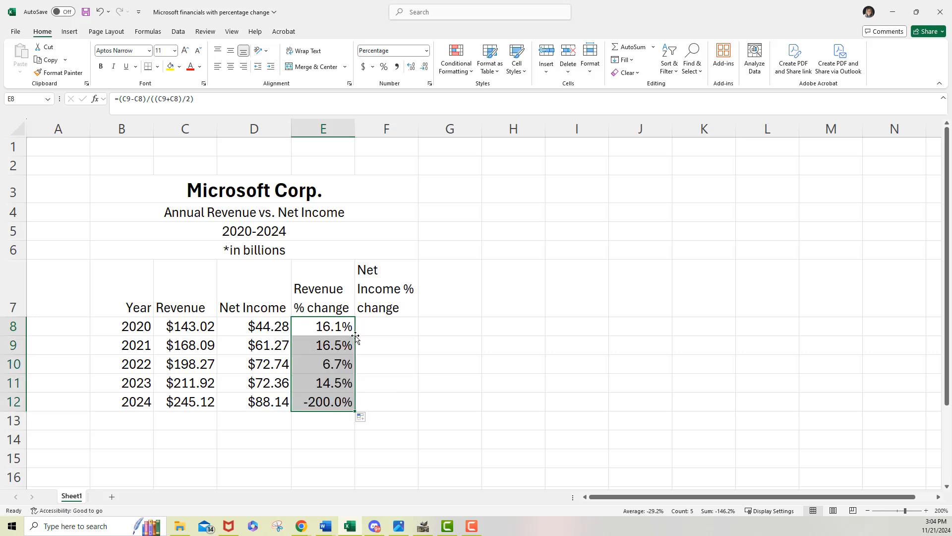
{"action": "key", "text": "ctrl+z"}
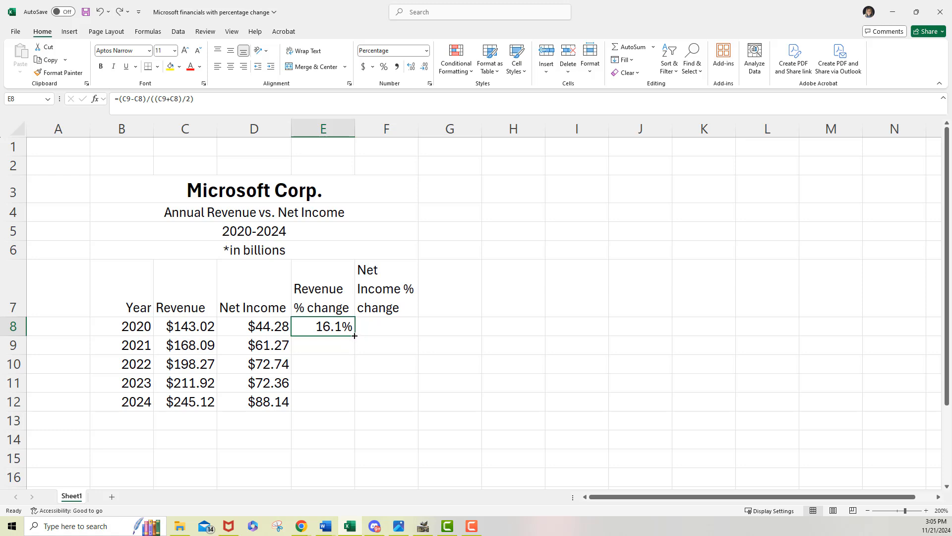
{"action": "left_click_drag", "start_coordinate": [354, 336], "coordinate": [337, 405]}
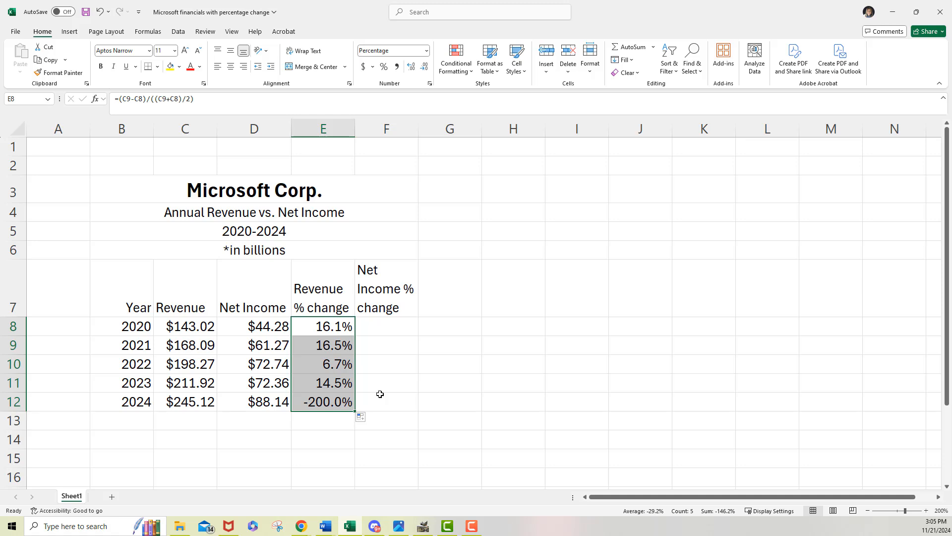
Step: Clear the revenue change formula for 2024 in E12 and shade the empty cell gray
{"action": "left_click", "coordinate": [312, 403]}
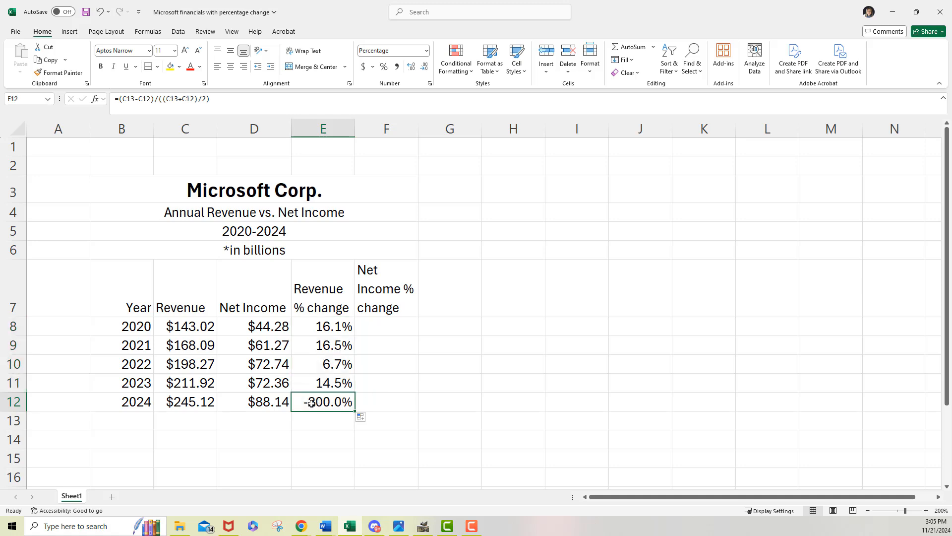
{"action": "key", "text": "Delete"}
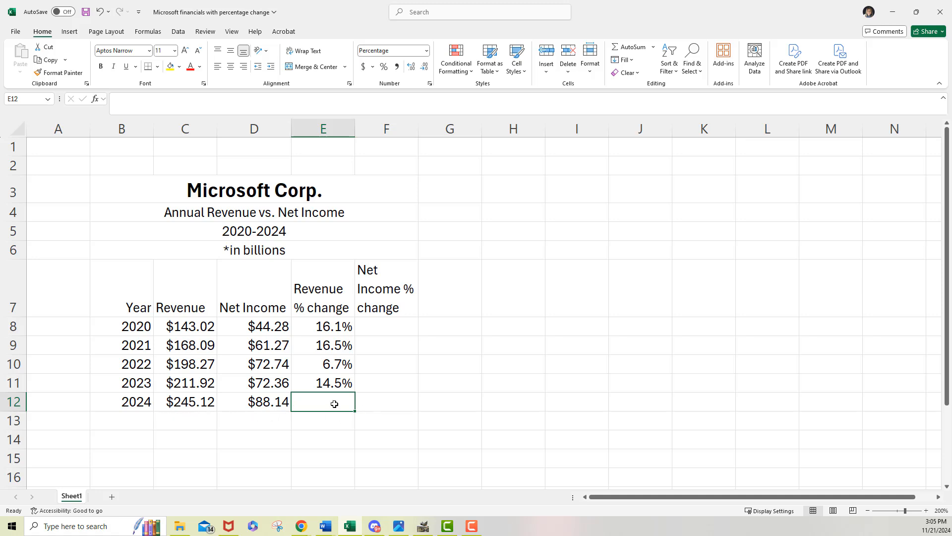
{"action": "left_click", "coordinate": [179, 68]}
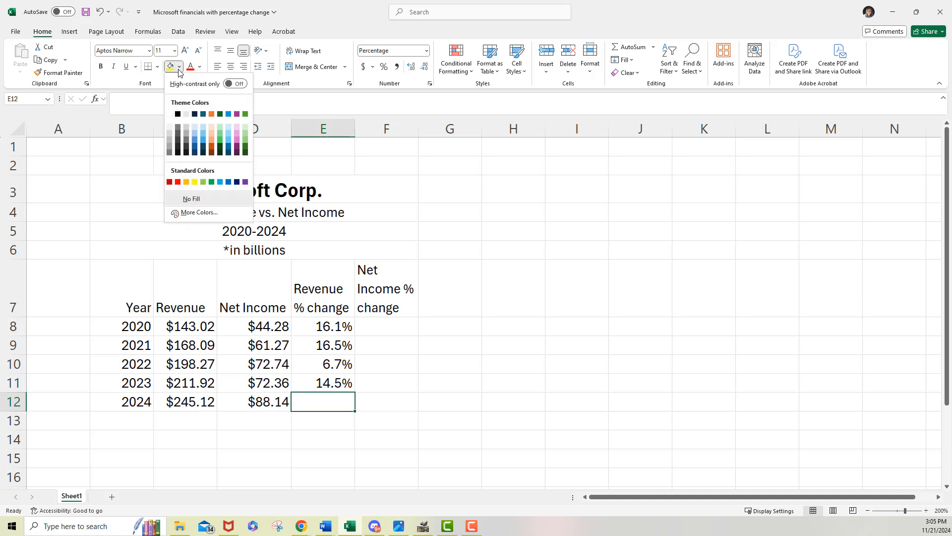
{"action": "left_click", "coordinate": [169, 139]}
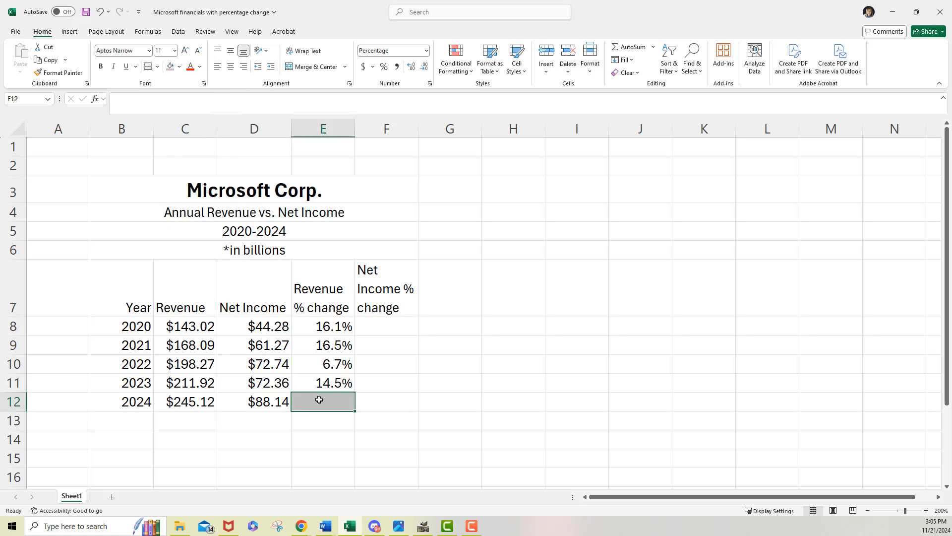
Step: Examine the cell references in the revenue change formulas for 2020 through 2023, in E8 to E11
{"action": "left_click", "coordinate": [329, 329]}
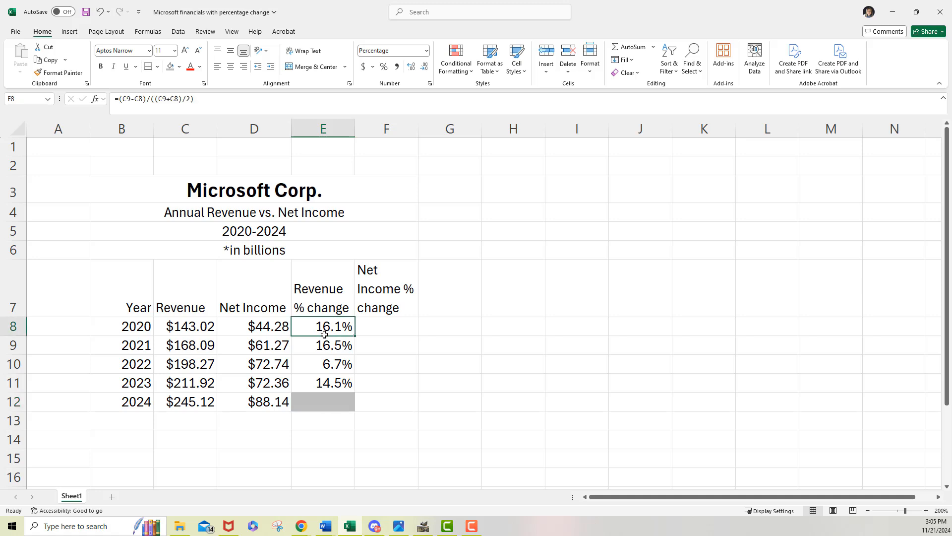
{"action": "left_click", "coordinate": [312, 348]}
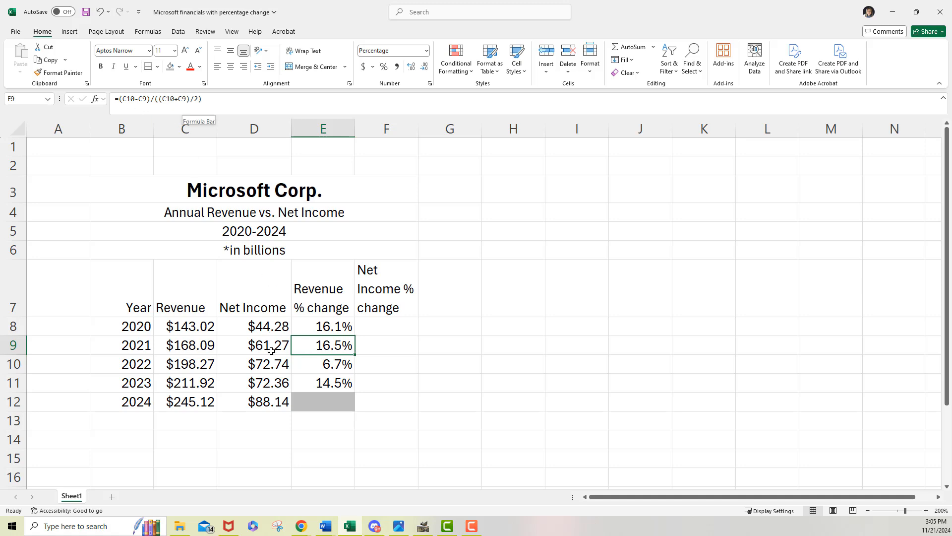
{"action": "left_click", "coordinate": [308, 326]}
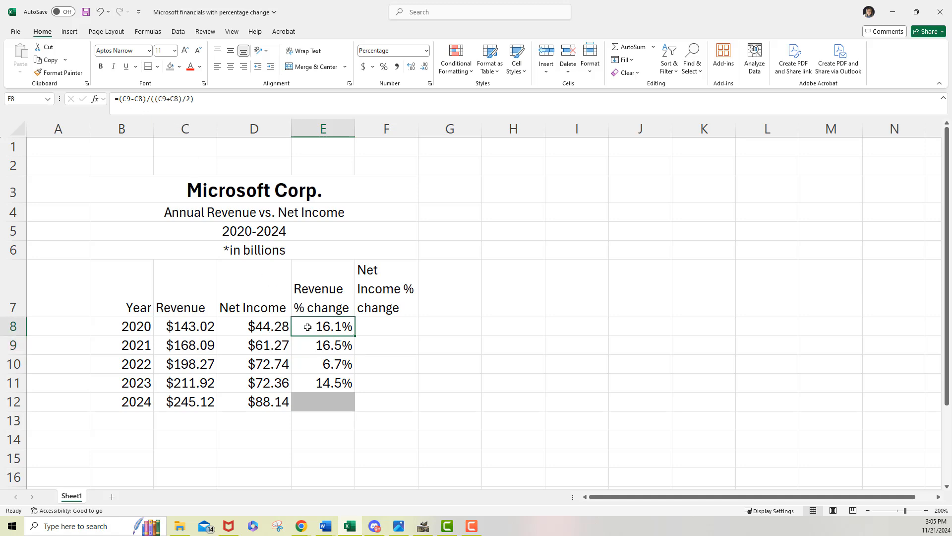
{"action": "double_click", "coordinate": [308, 327]}
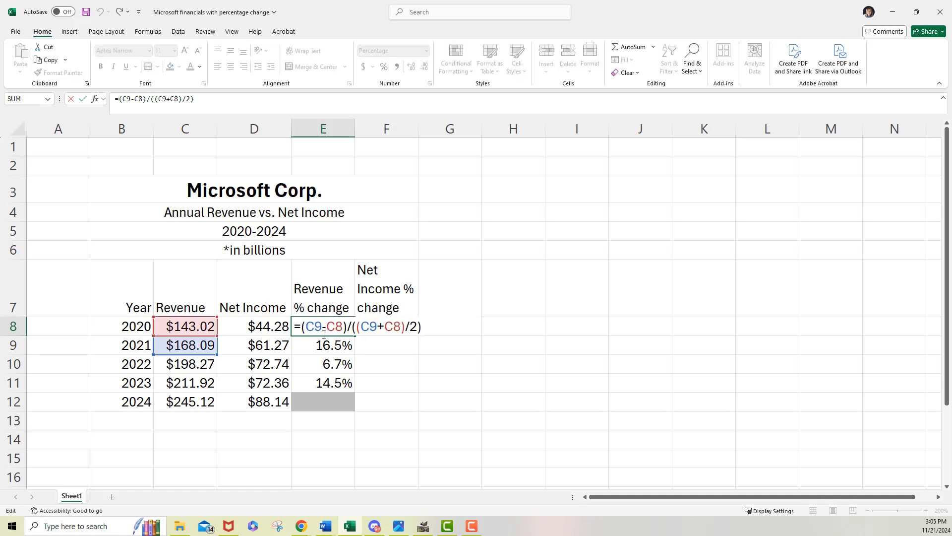
{"action": "key", "text": "Return"}
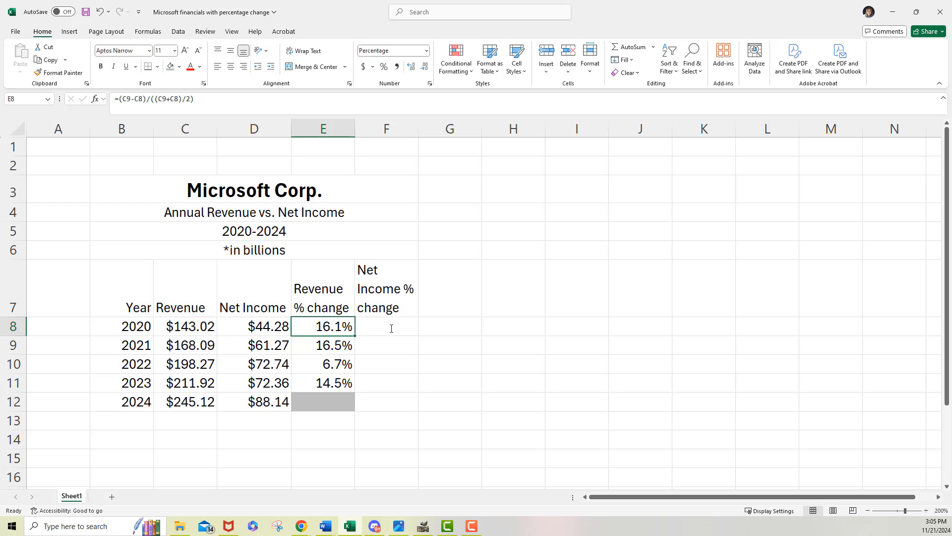
{"action": "double_click", "coordinate": [318, 346]}
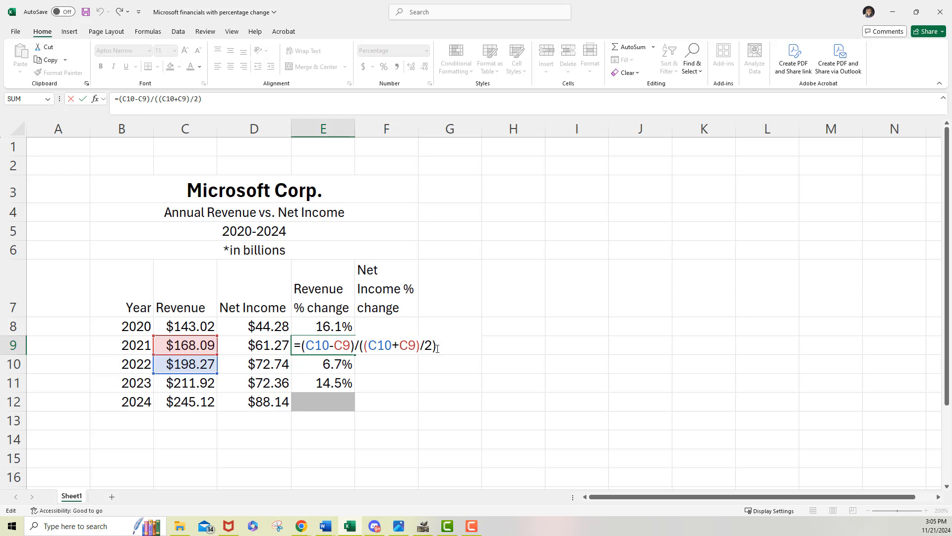
{"action": "key", "text": "ctrl+Return"}
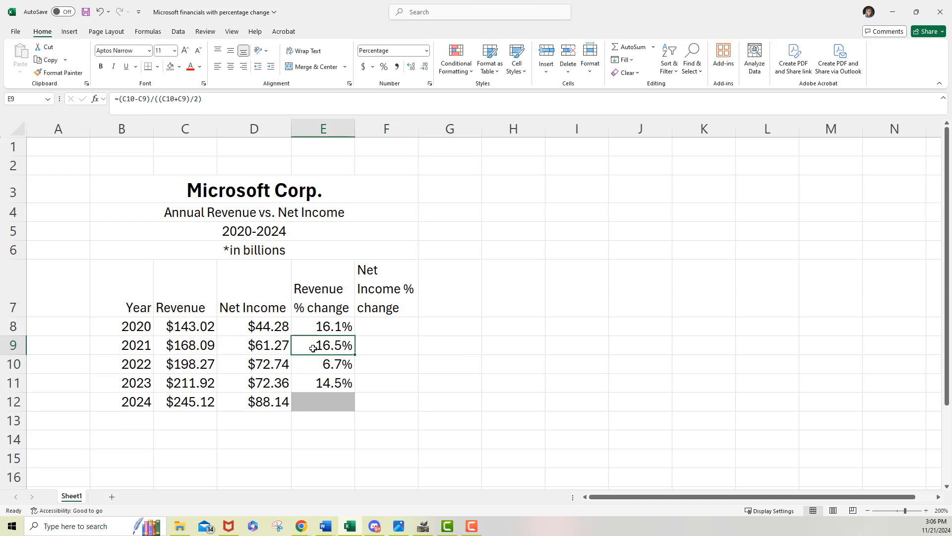
{"action": "left_click", "coordinate": [316, 365]}
{"action": "double_click", "coordinate": [316, 365]}
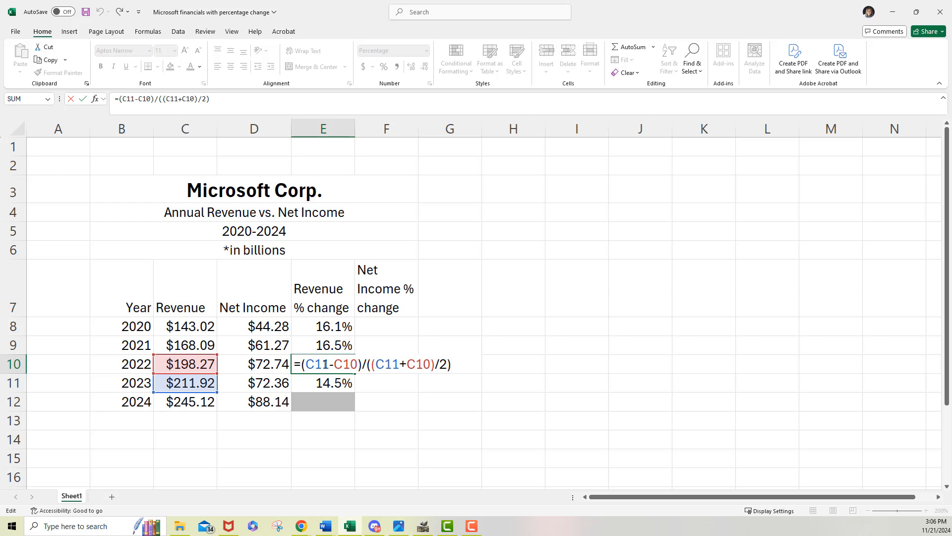
{"action": "key", "text": "ctrl+Return"}
{"action": "left_click", "coordinate": [319, 386]}
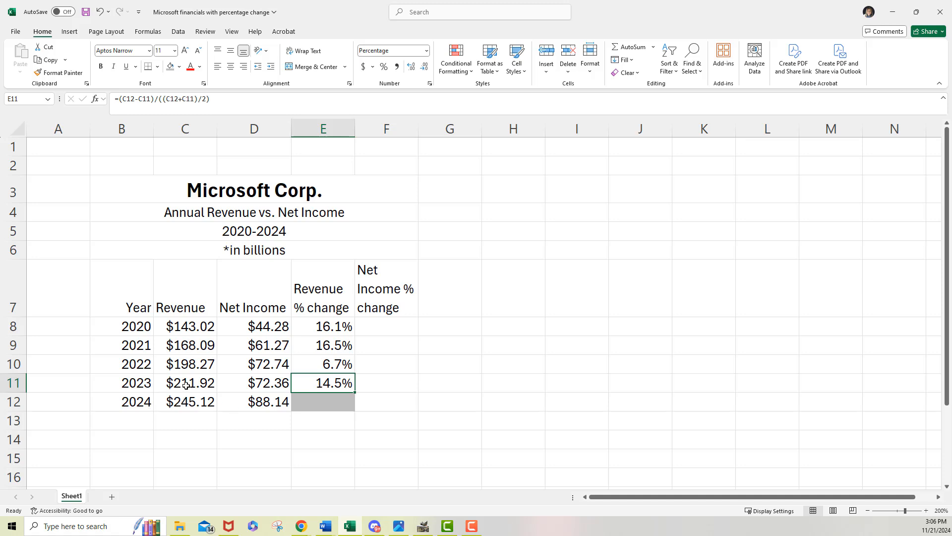
{"action": "double_click", "coordinate": [315, 383]}
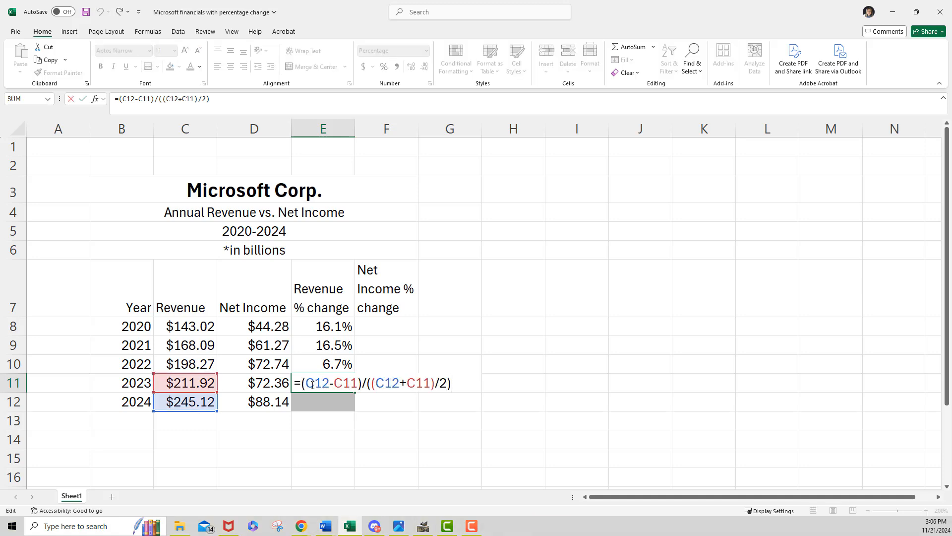
{"action": "key", "text": "Escape"}
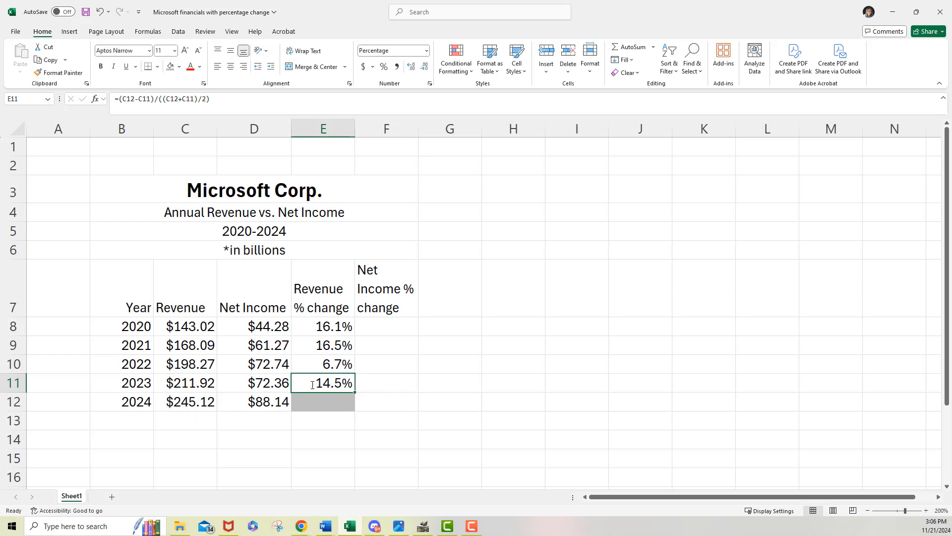
Step: Begin the 2020 net income change formula in F8 with the bracketed difference =(D9-D8)
{"action": "left_click", "coordinate": [382, 327]}
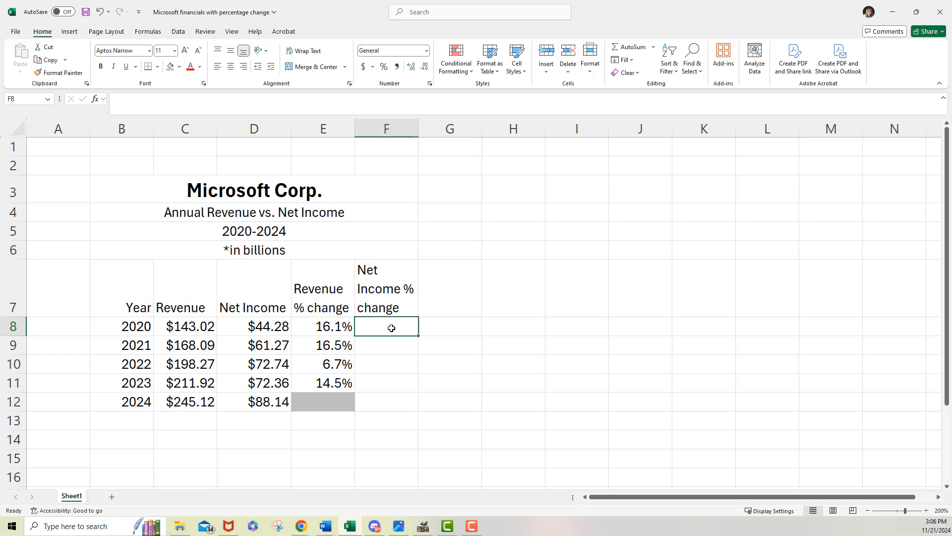
{"action": "type", "text": "="}
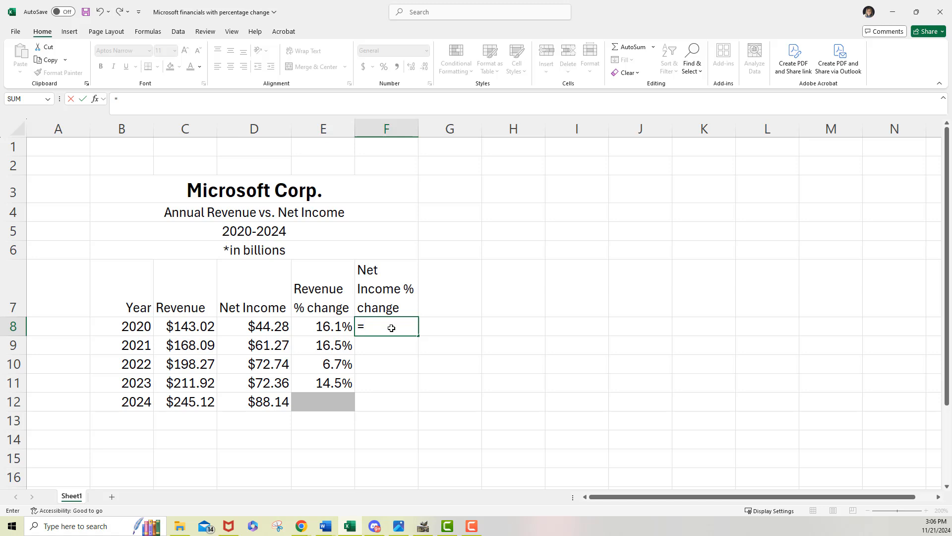
{"action": "left_click", "coordinate": [252, 345]}
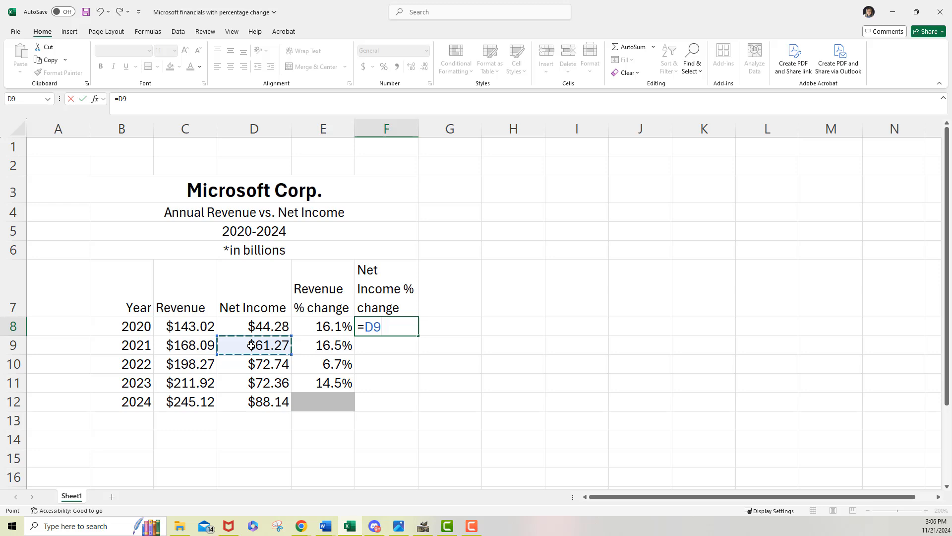
{"action": "type", "text": "-"}
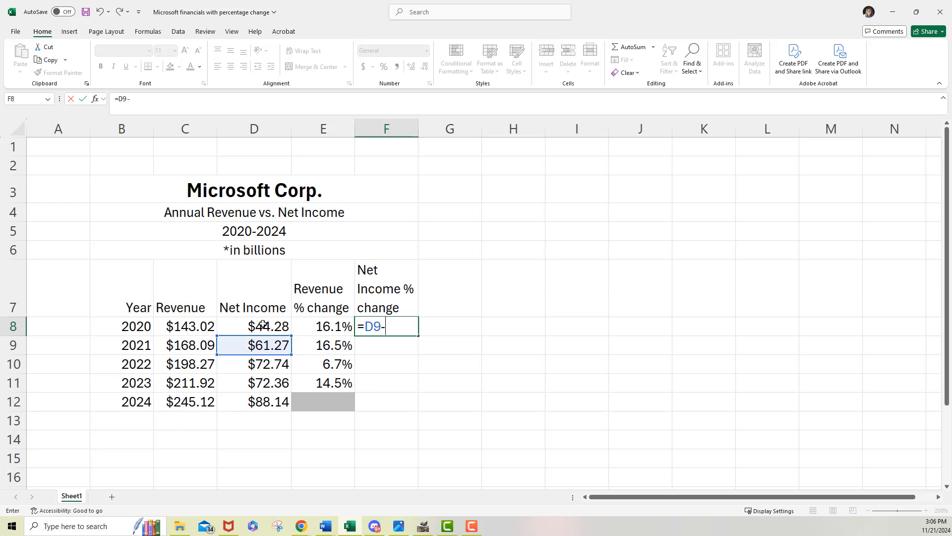
{"action": "left_click", "coordinate": [263, 325]}
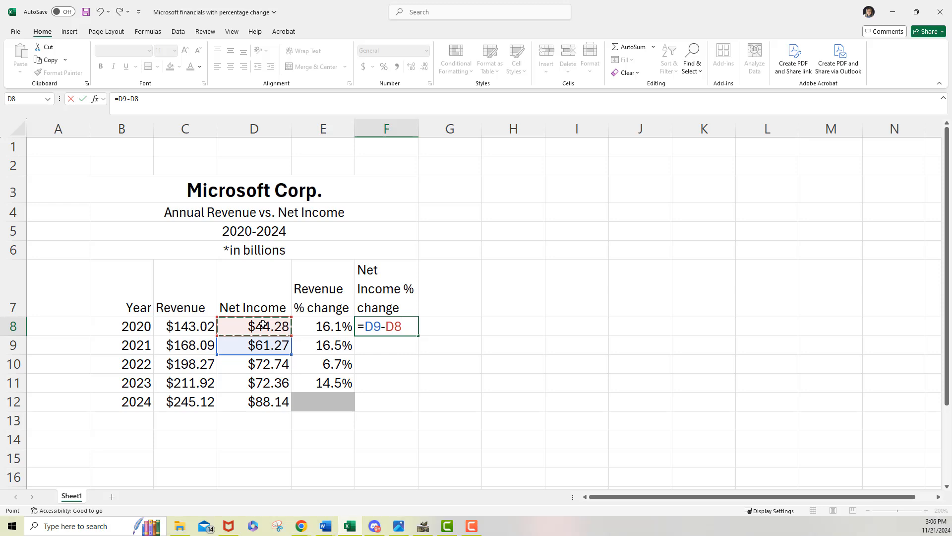
{"action": "type", "text": ")"}
{"action": "left_click", "coordinate": [366, 326]}
{"action": "type", "text": "("}
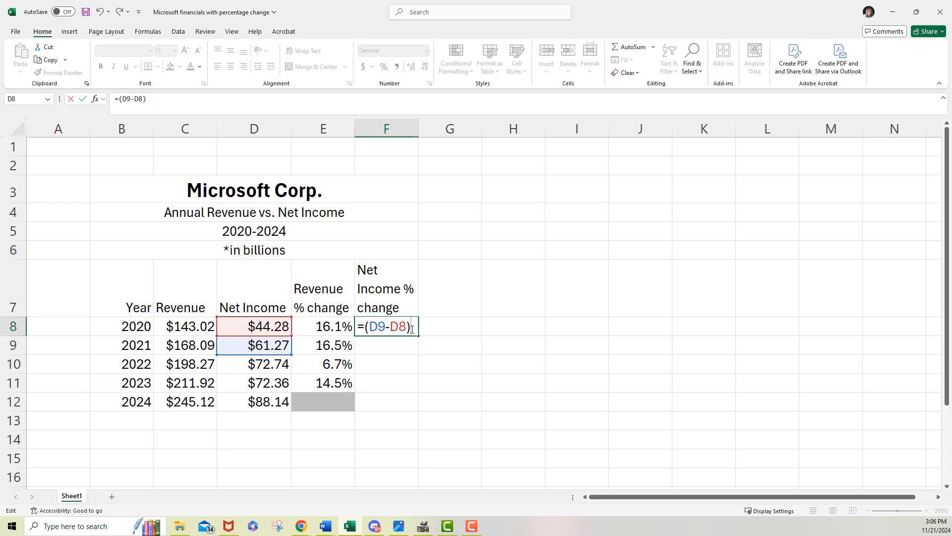
Step: Extend the net income change formula in F8 by dividing the difference by (D9+D8)/2
{"action": "type", "text": "/(D("}
{"action": "key", "text": "BackSpace"}
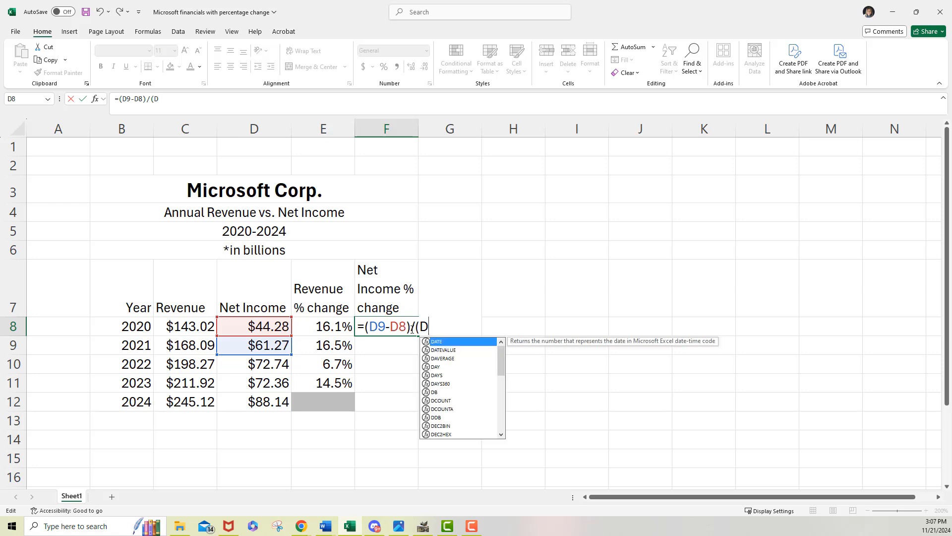
{"action": "type", "text": "9+"}
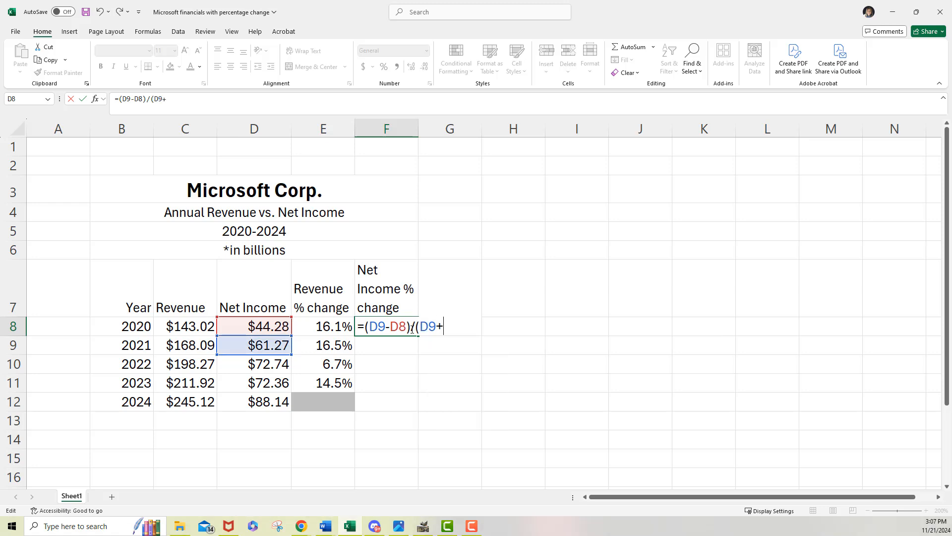
{"action": "type", "text": "D8"}
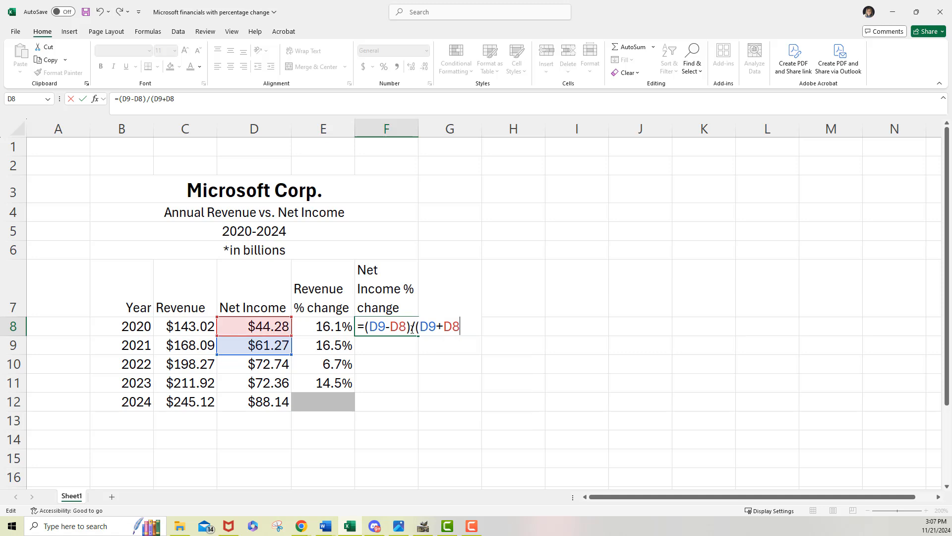
{"action": "type", "text": ")/2"}
Step: Enclose the whole divisor in outer parentheses and enter the F8 formula as =(D9-D8)/((D9+D8)/2)
{"action": "left_click", "coordinate": [419, 327]}
{"action": "type", "text": "("}
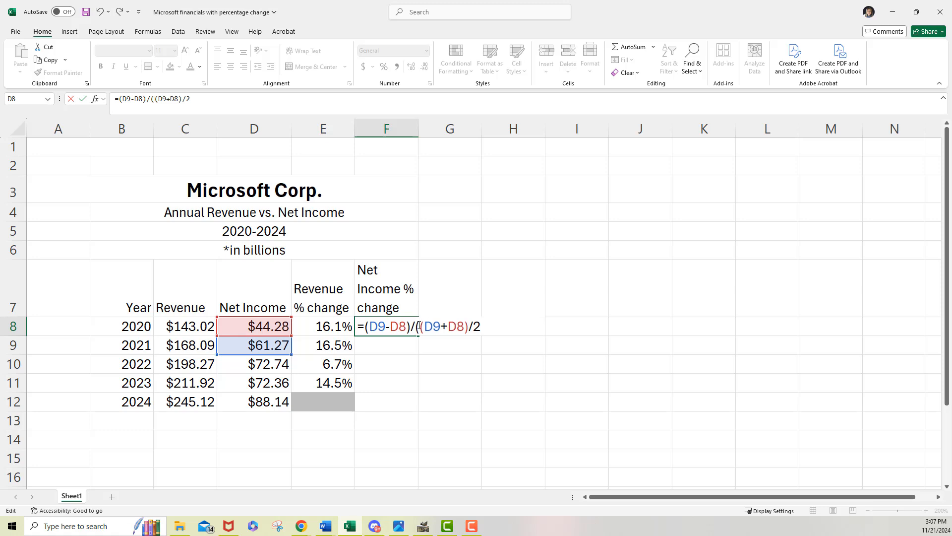
{"action": "left_click", "coordinate": [484, 326]}
{"action": "type", "text": ")"}
{"action": "key", "text": "Return"}
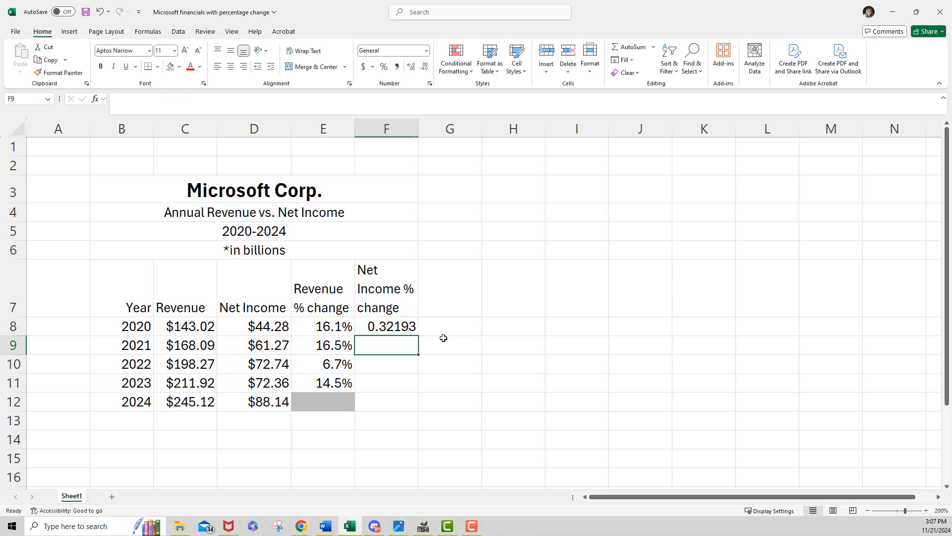
Step: Format F8 as a percentage with one decimal place and fill its formula down through F11
{"action": "left_click", "coordinate": [399, 329]}
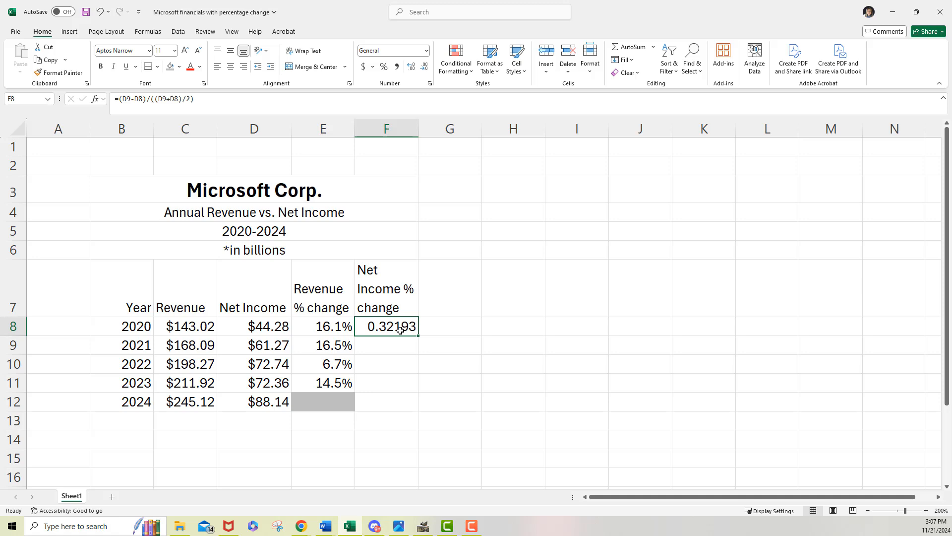
{"action": "left_click", "coordinate": [385, 68]}
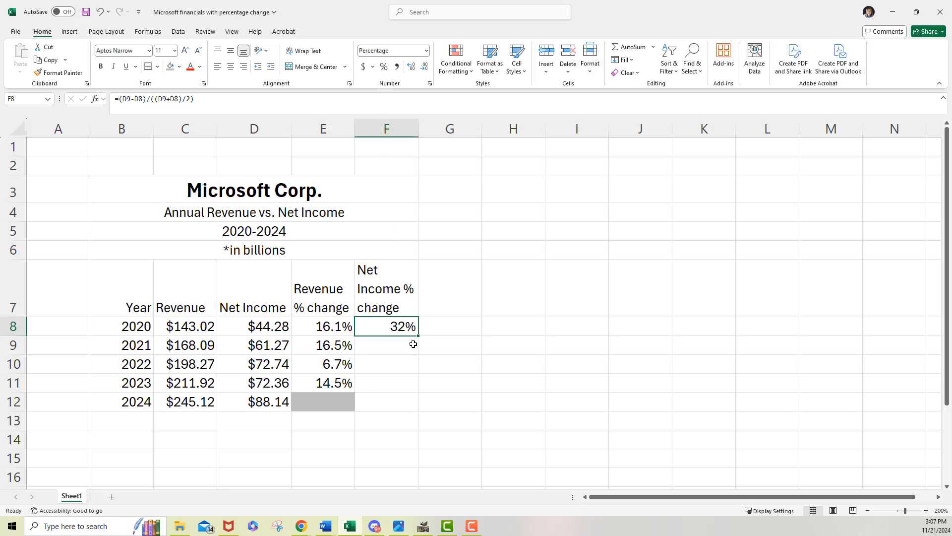
{"action": "left_click", "coordinate": [412, 67]}
{"action": "left_click_drag", "start_coordinate": [419, 336], "coordinate": [402, 393]}
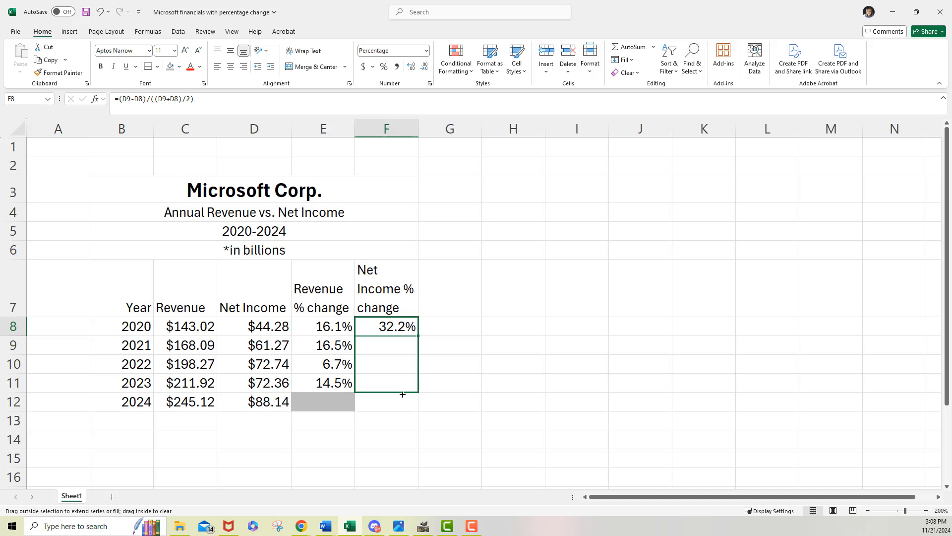
{"action": "left_click_drag", "start_coordinate": [402, 394], "coordinate": [402, 394]}
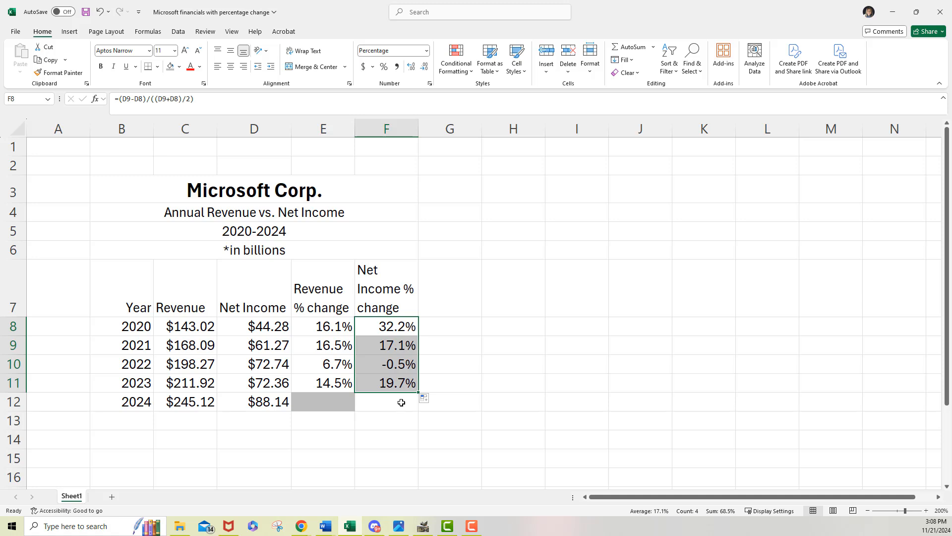
Step: Shade the empty 2024 net income change cell F12 gray
{"action": "left_click", "coordinate": [400, 403]}
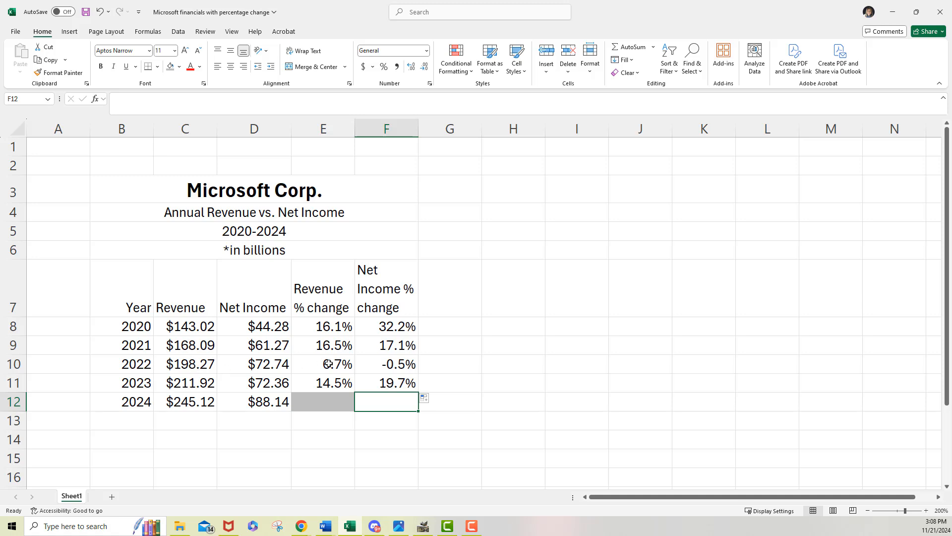
{"action": "left_click", "coordinate": [390, 367]}
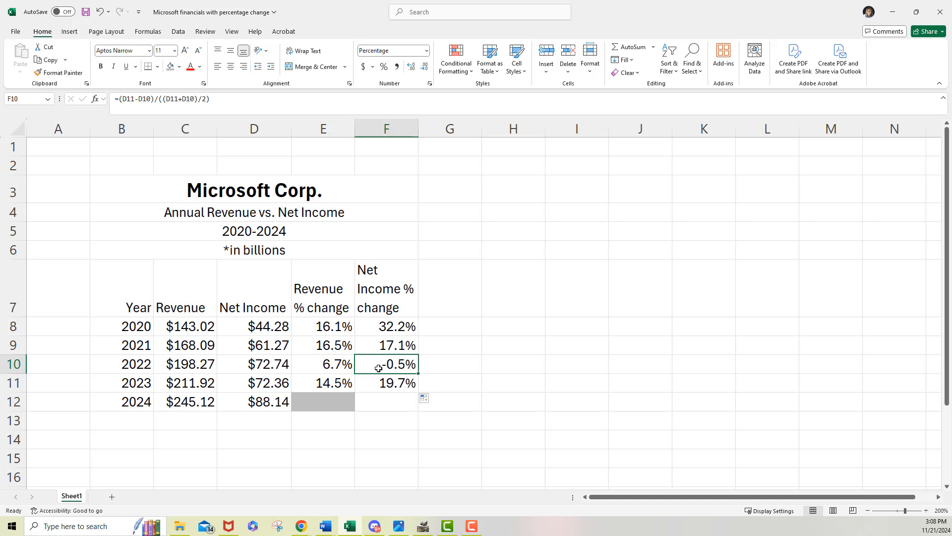
{"action": "left_click", "coordinate": [389, 402]}
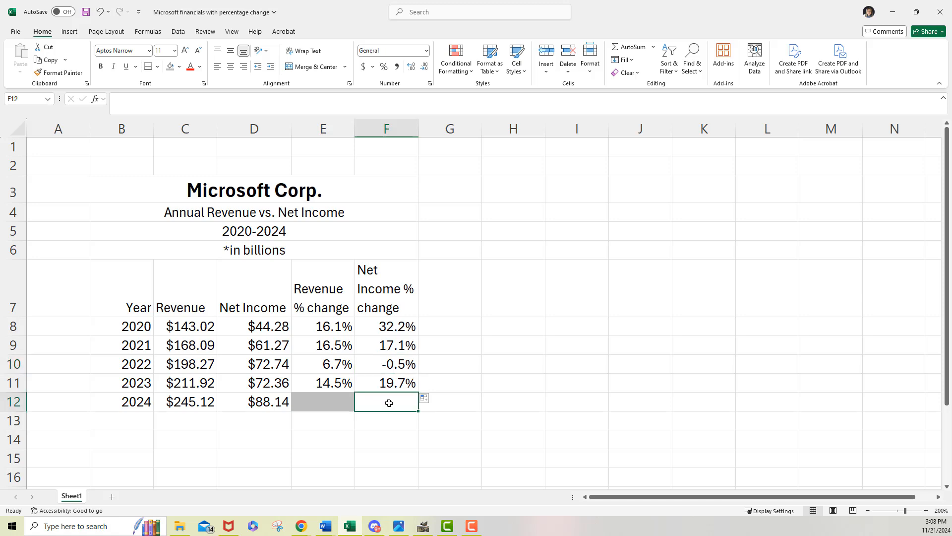
{"action": "left_click", "coordinate": [170, 67]}
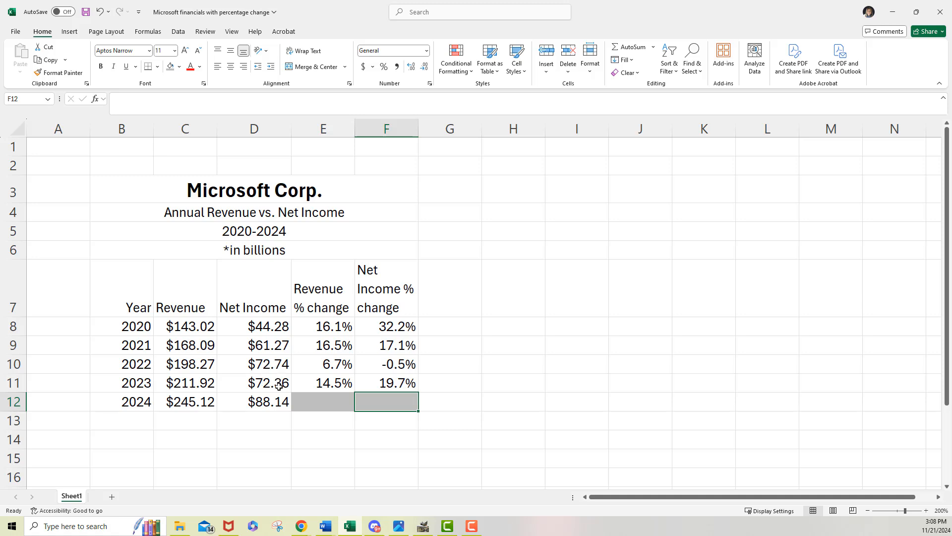
{"action": "left_click", "coordinate": [390, 387]}
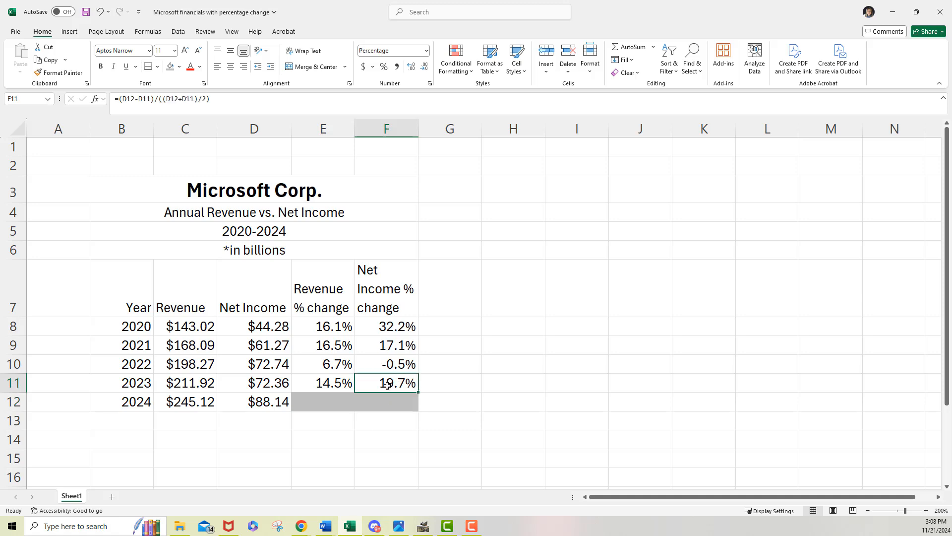
Step: Apply a thick outside border around the whole table, B7 to F12
{"action": "left_click_drag", "start_coordinate": [133, 273], "coordinate": [367, 400]}
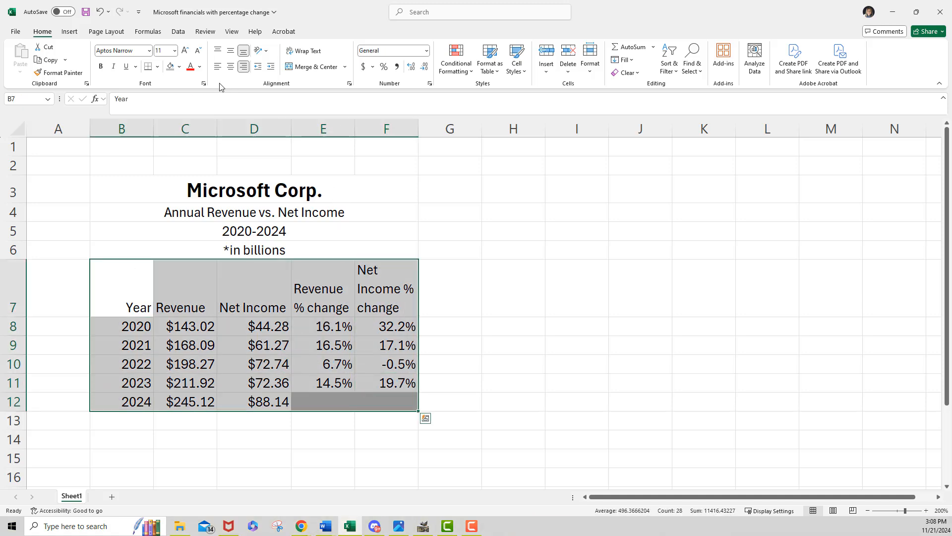
{"action": "left_click", "coordinate": [157, 70]}
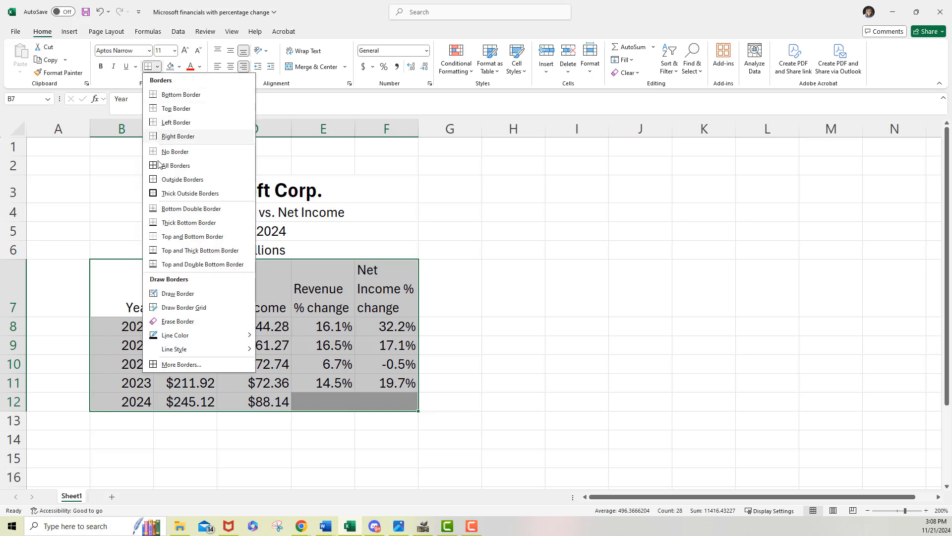
{"action": "left_click", "coordinate": [159, 193]}
{"action": "left_click", "coordinate": [428, 308]}
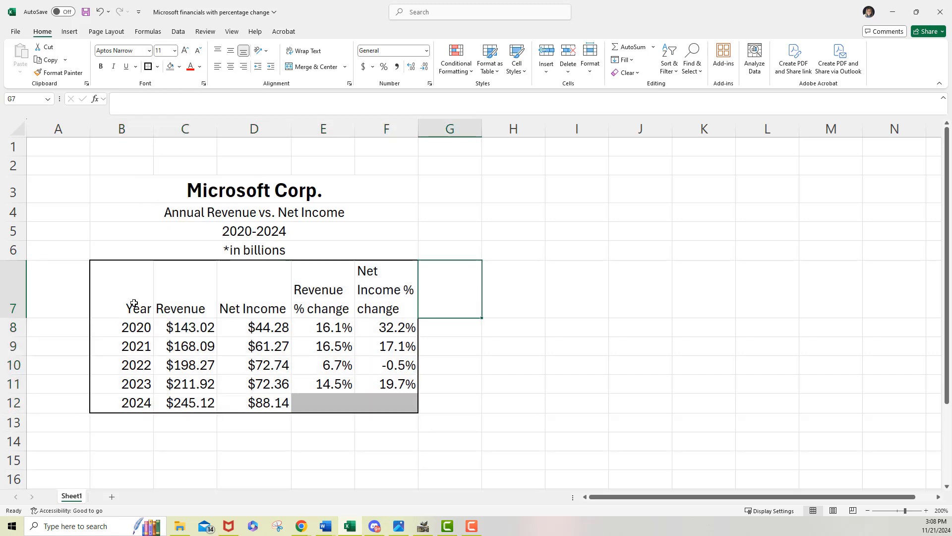
Step: Add a bottom border beneath the table's header row, B7 to F7
{"action": "left_click_drag", "start_coordinate": [132, 308], "coordinate": [372, 298]}
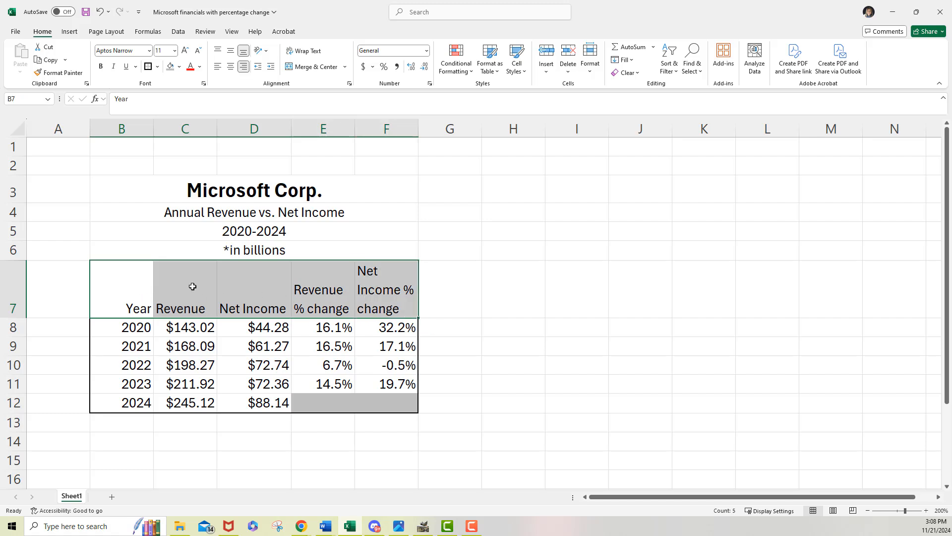
{"action": "left_click", "coordinate": [157, 67]}
{"action": "left_click", "coordinate": [164, 98]}
{"action": "left_click", "coordinate": [478, 326]}
Step: Fill the header row cells B7 to F7 with gray
{"action": "left_click_drag", "start_coordinate": [123, 287], "coordinate": [388, 301]}
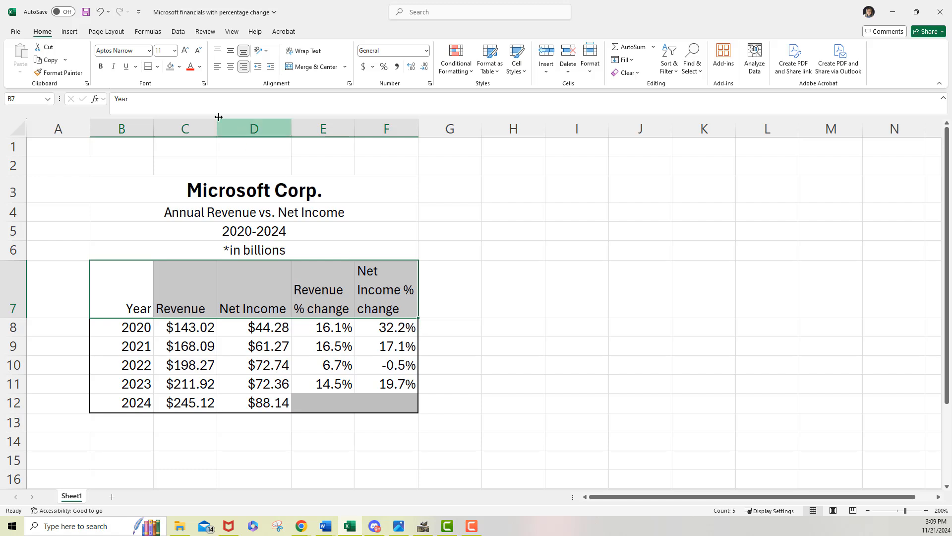
{"action": "left_click", "coordinate": [179, 67]}
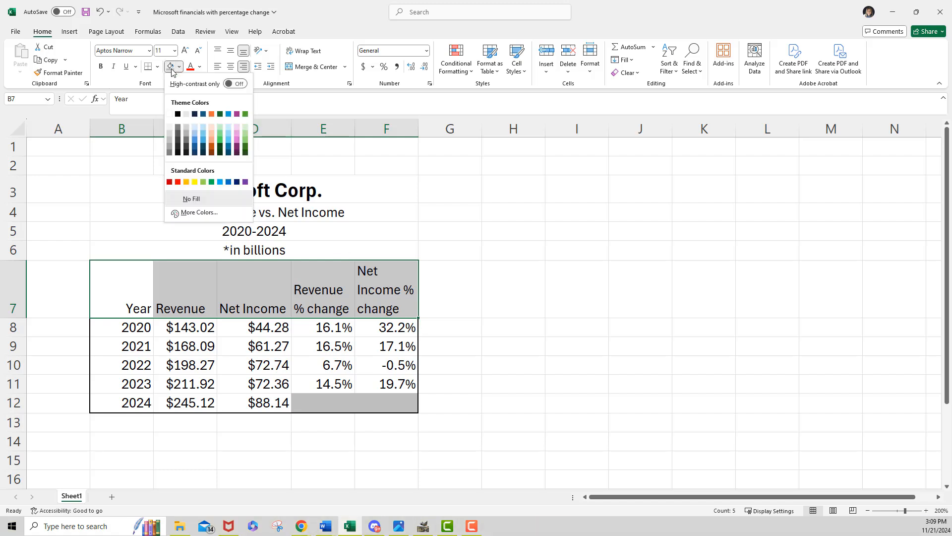
{"action": "left_click", "coordinate": [172, 69]}
{"action": "left_click", "coordinate": [465, 424]}
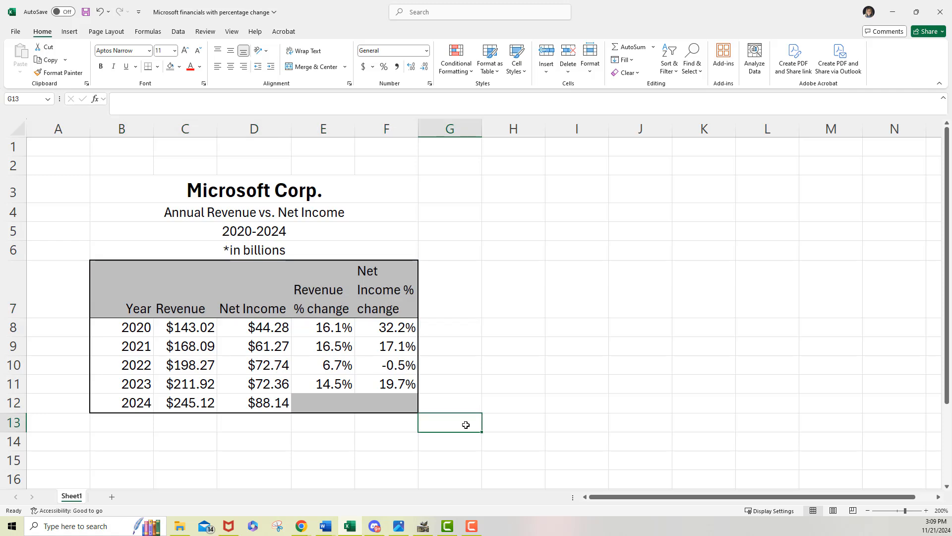